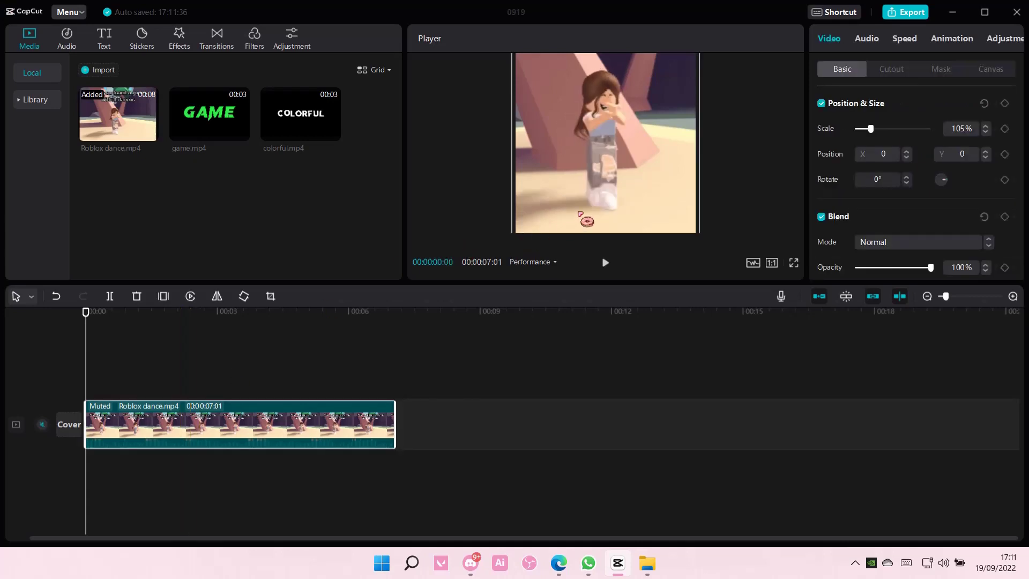
# Drag the Roblox dance video in the Player until its Position Y reads 88.
pyautogui.moveTo(580, 213)
pyautogui.mouseDown()
pyautogui.moveTo(600, 205)
pyautogui.moveTo(591, 206)
pyautogui.mouseUp()
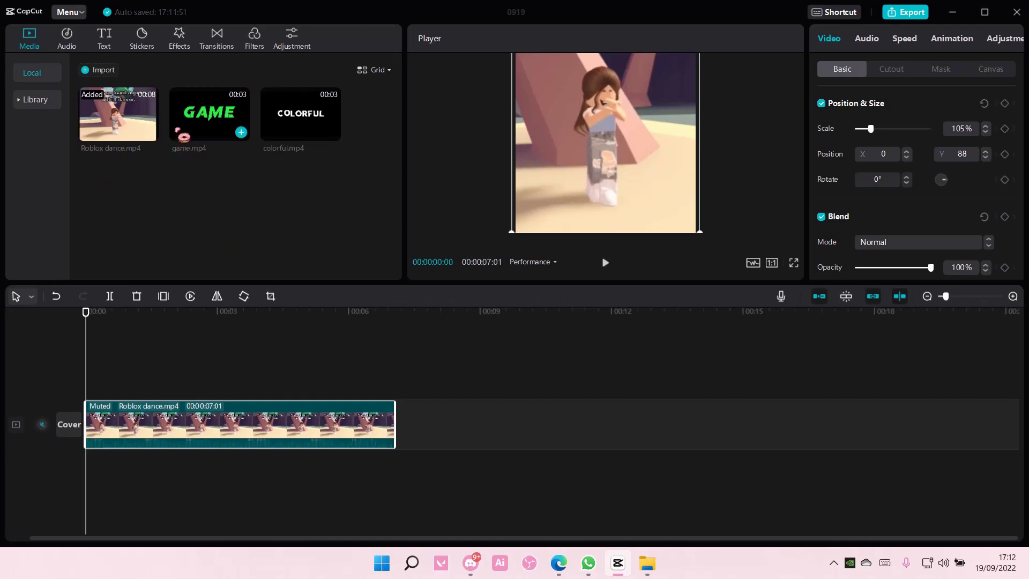
# Add the Comic B&W Sketch effect and stretch it across the whole dance clip.
pyautogui.click(186, 48)
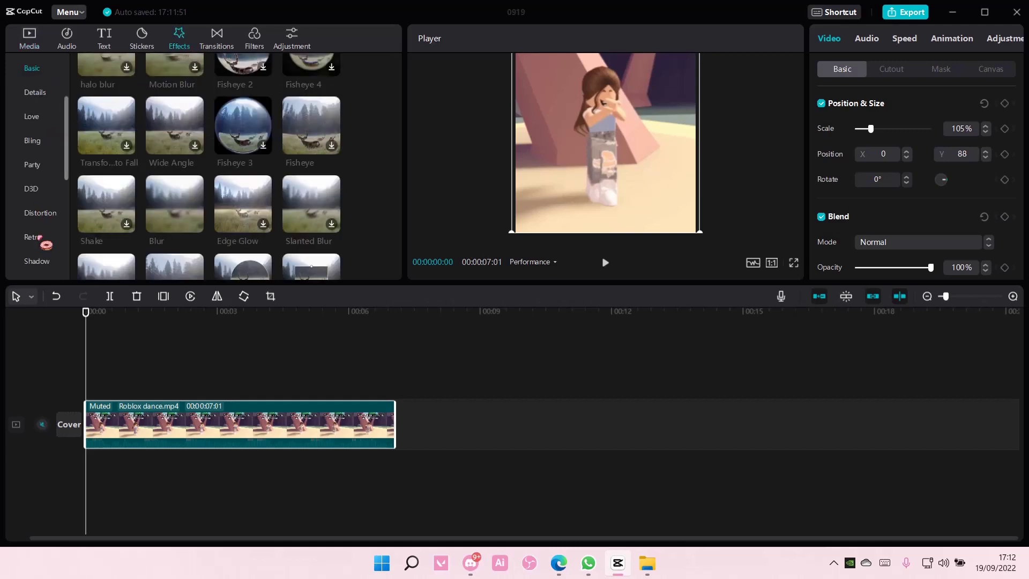
pyautogui.scroll(-5, 45, 236)
pyautogui.click(40, 190)
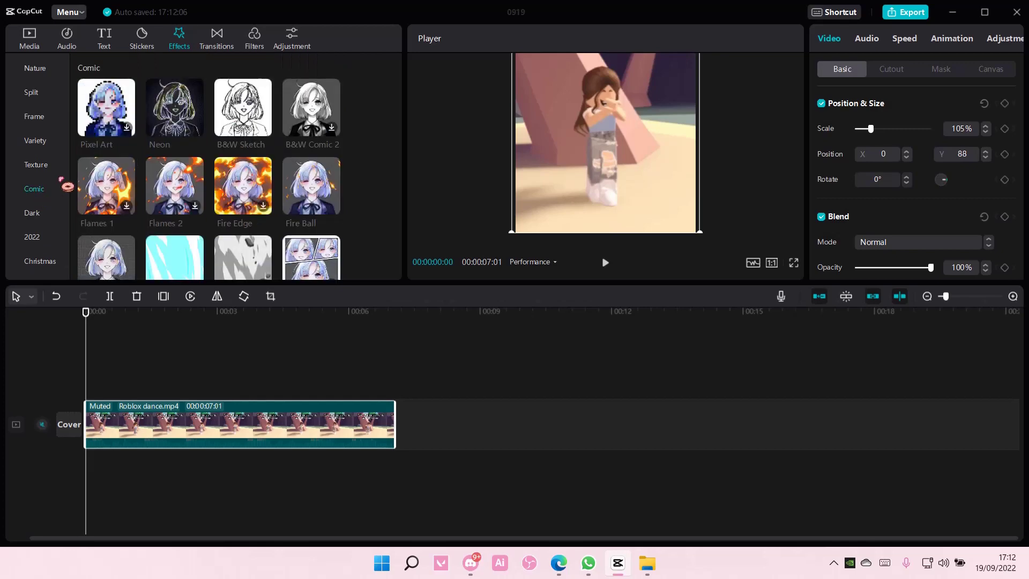
pyautogui.click(263, 128)
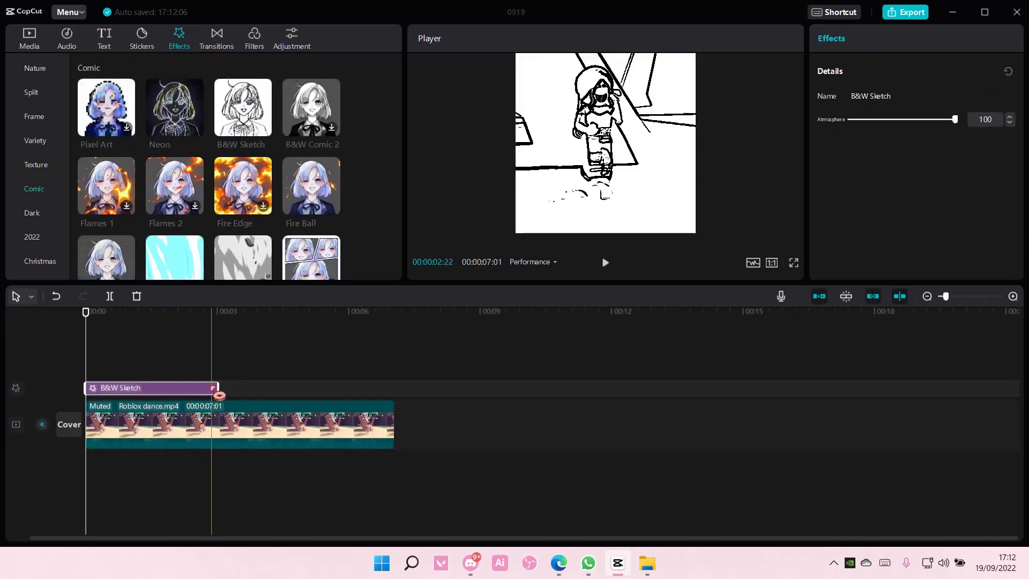
pyautogui.moveTo(218, 390); pyautogui.dragTo(396, 398)
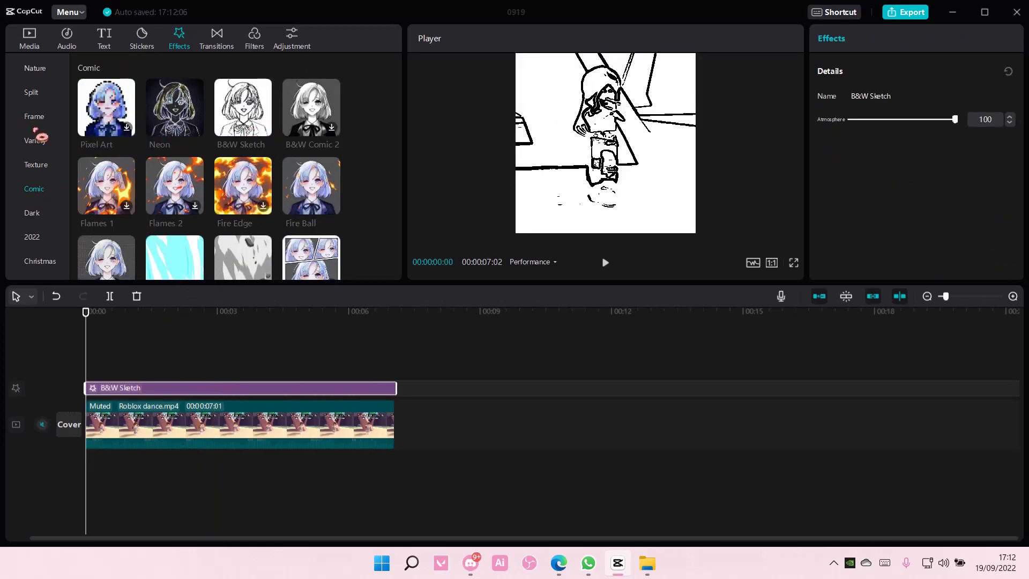
# Add the Basic Blur effect above it, stretch it to match, and set Blur to 16.
pyautogui.scroll(4, 42, 153)
pyautogui.scroll(4, 43, 134)
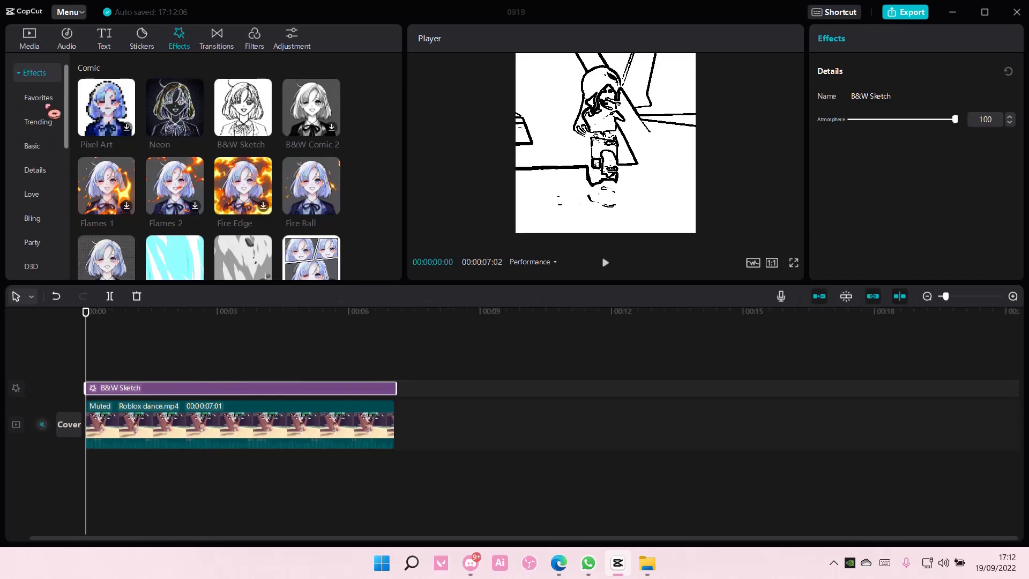
pyautogui.click(34, 145)
pyautogui.click(194, 225)
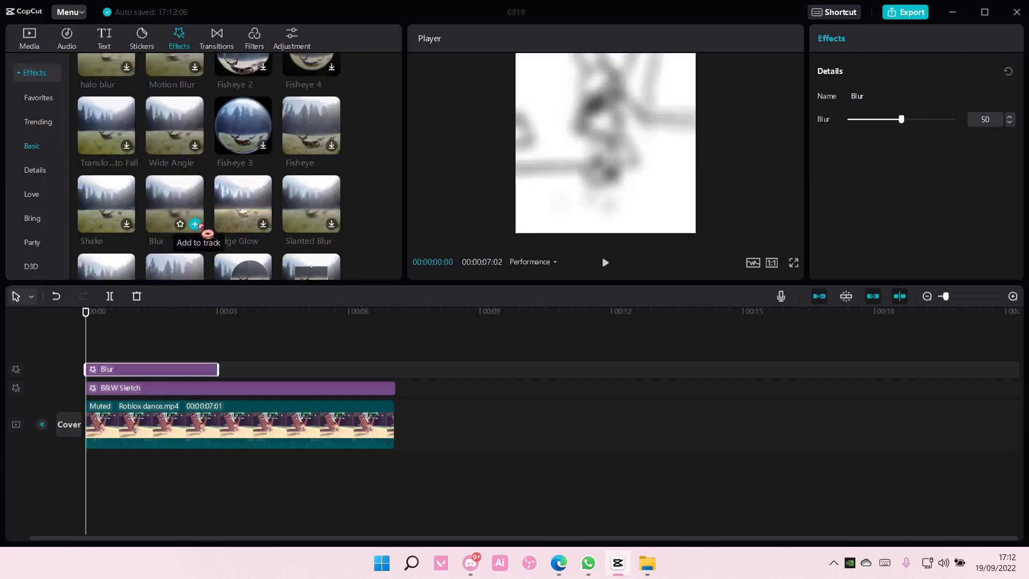
pyautogui.moveTo(219, 369); pyautogui.dragTo(398, 369)
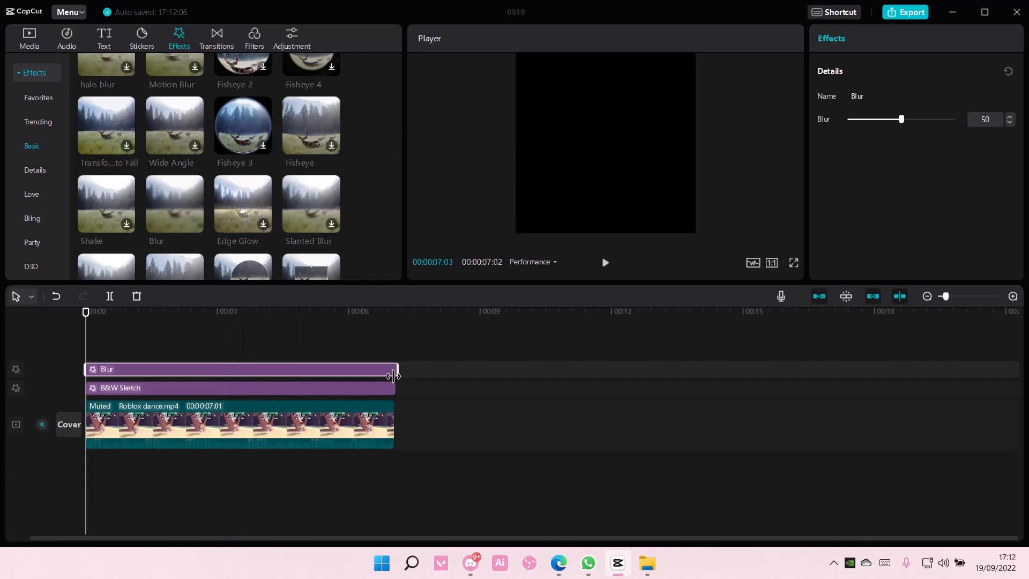
pyautogui.moveTo(900, 120)
pyautogui.mouseDown()
pyautogui.moveTo(859, 127)
pyautogui.moveTo(868, 127)
pyautogui.mouseUp()
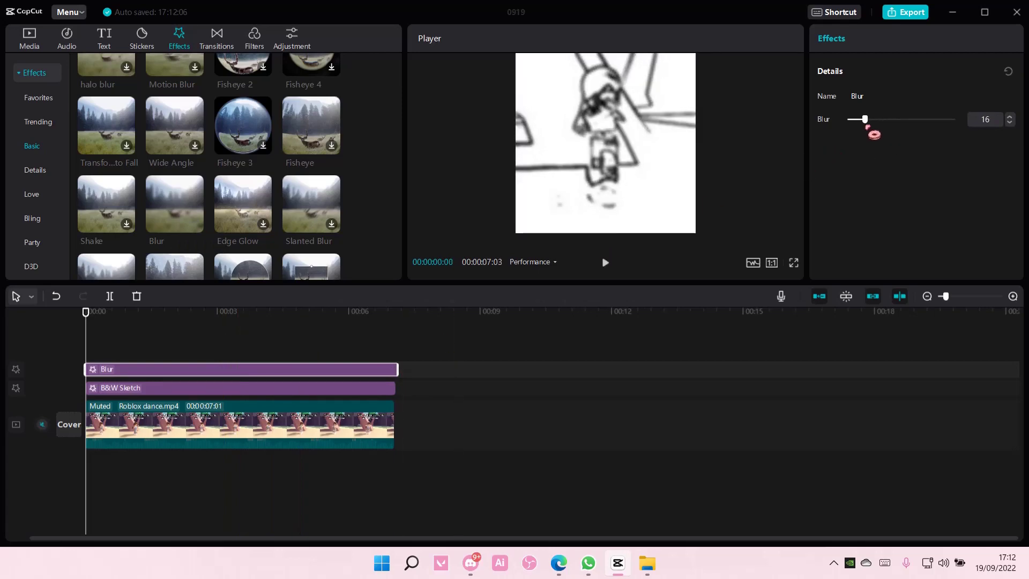
# Export the sketch-blur edit titled 'gloss' at 1080p.
pyautogui.click(920, 14)
pyautogui.doubleClick(648, 108)
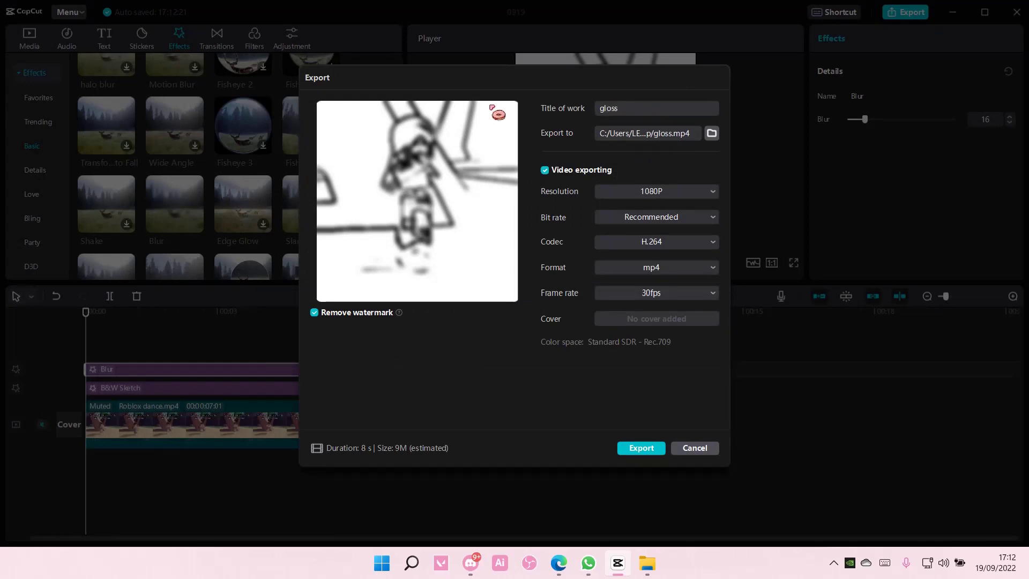
pyautogui.click(660, 447)
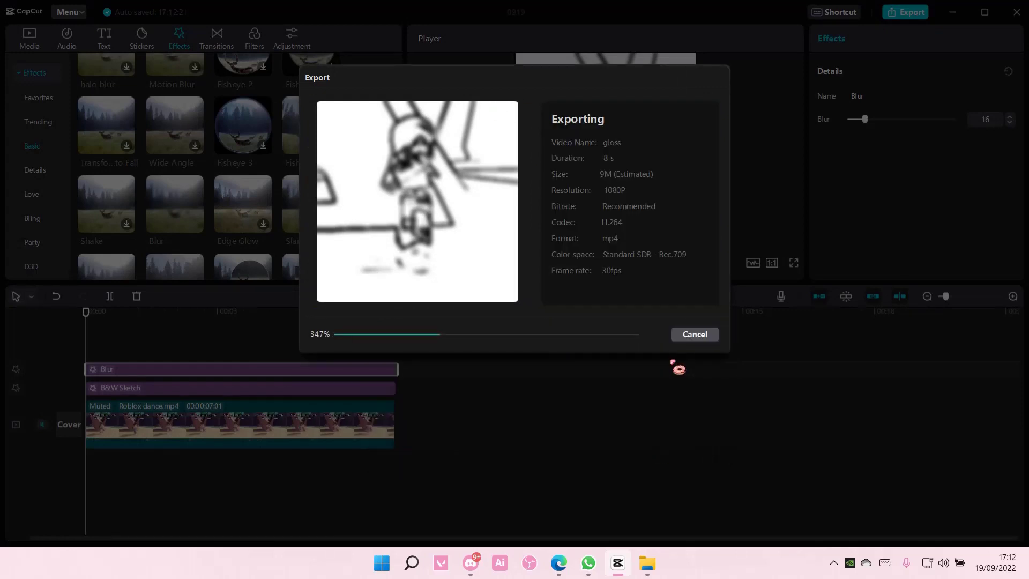
pyautogui.click(691, 340)
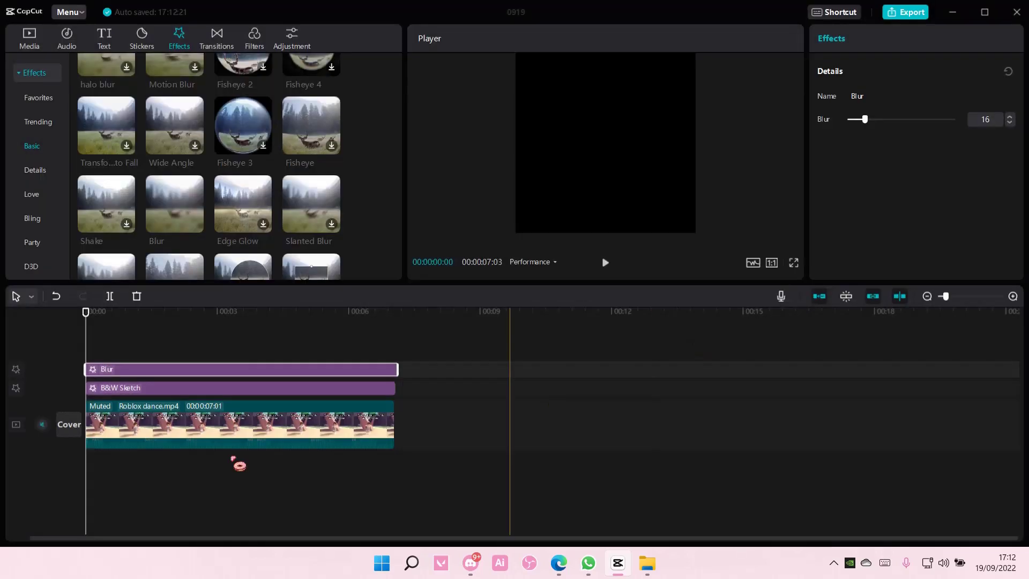
# Delete the B&W Sketch effect from the timeline and select the Blur effect.
pyautogui.click(150, 389)
pyautogui.click(132, 388)
pyautogui.press('Delete')
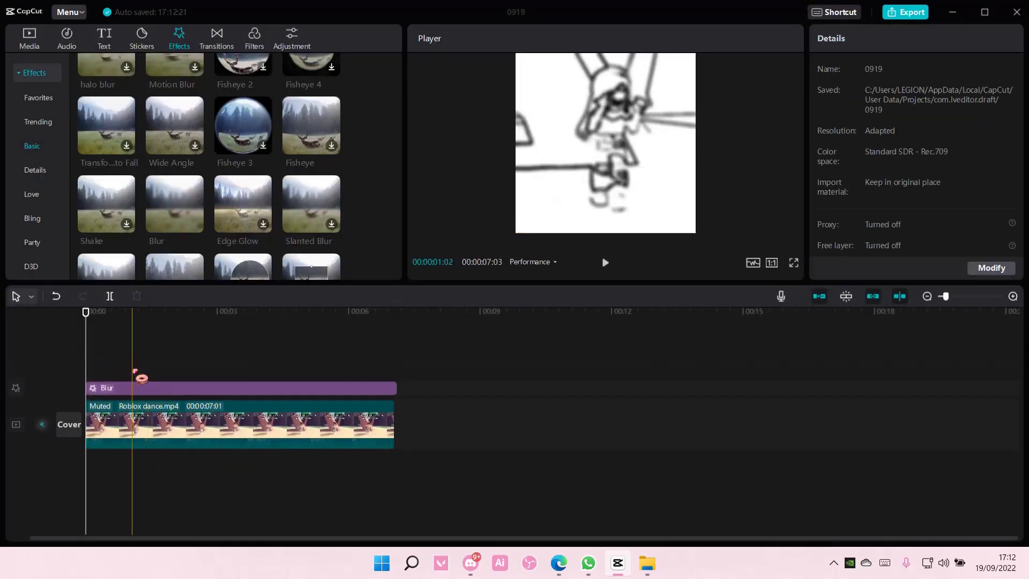
pyautogui.click(132, 387)
# Delete the Blur effect and import gloss.mp4 from the Desktop into Media.
pyautogui.press('Delete')
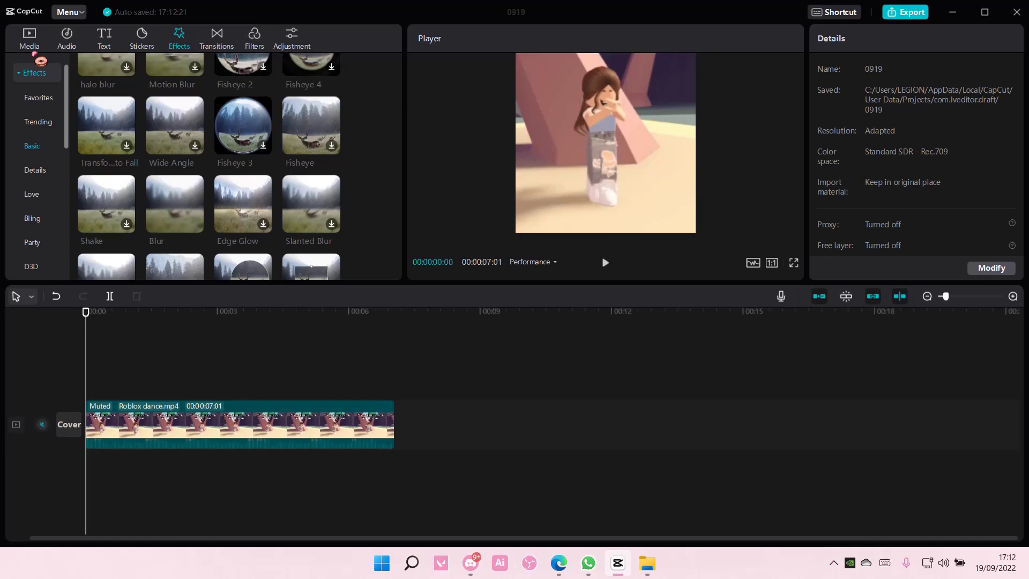
pyautogui.click(33, 47)
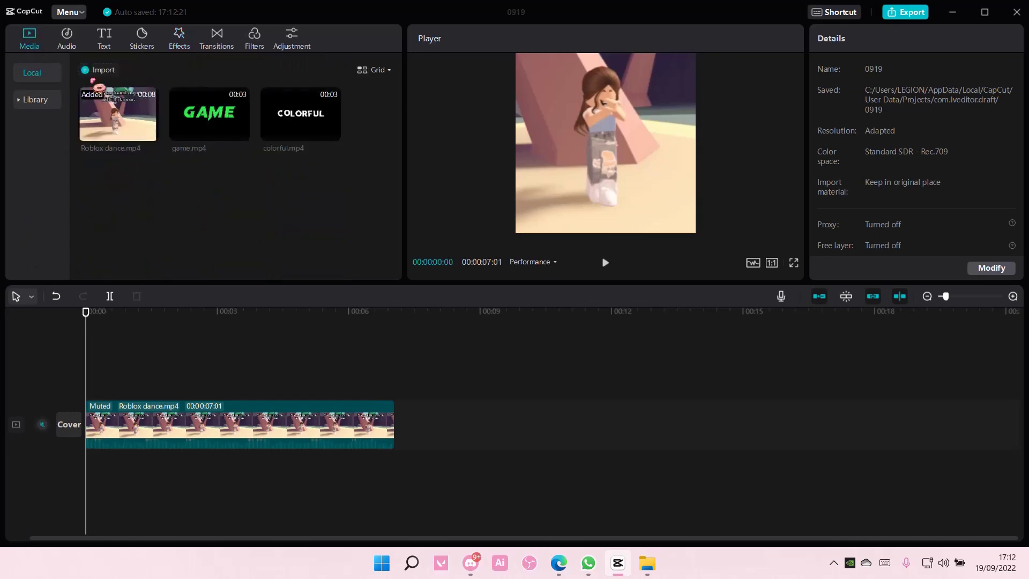
pyautogui.click(94, 79)
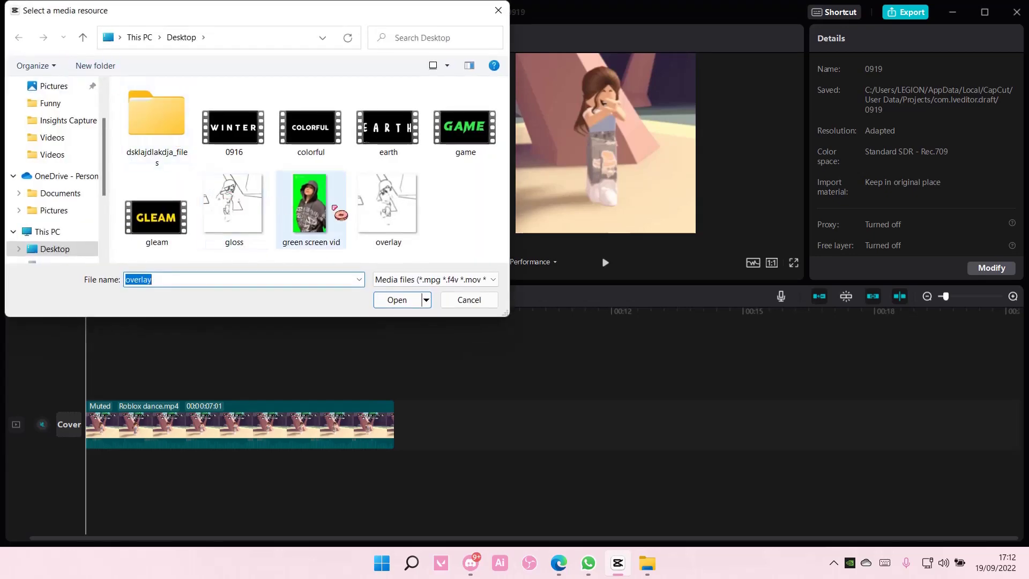
pyautogui.click(244, 205)
pyautogui.doubleClick(243, 205)
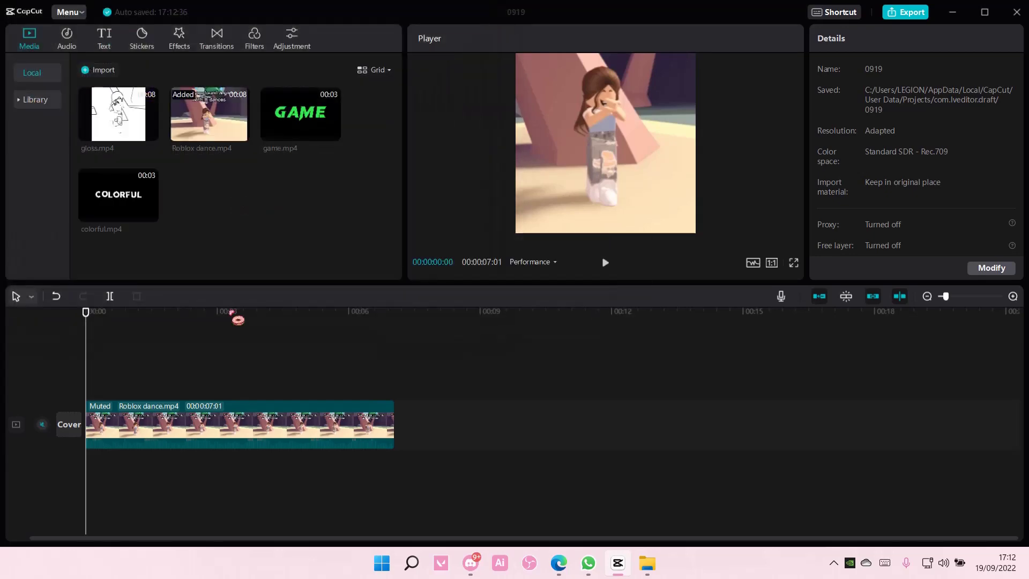
# Place gloss.mp4 on its own overlay track above the Roblox dance clip.
pyautogui.click(150, 132)
pyautogui.moveTo(374, 407); pyautogui.dragTo(287, 390)
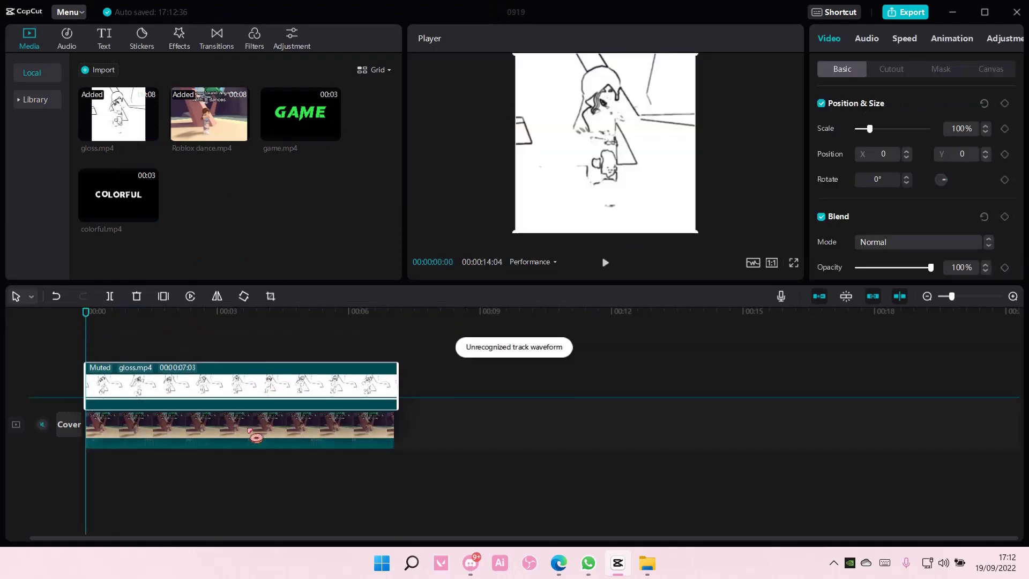
pyautogui.moveTo(228, 427); pyautogui.dragTo(230, 395)
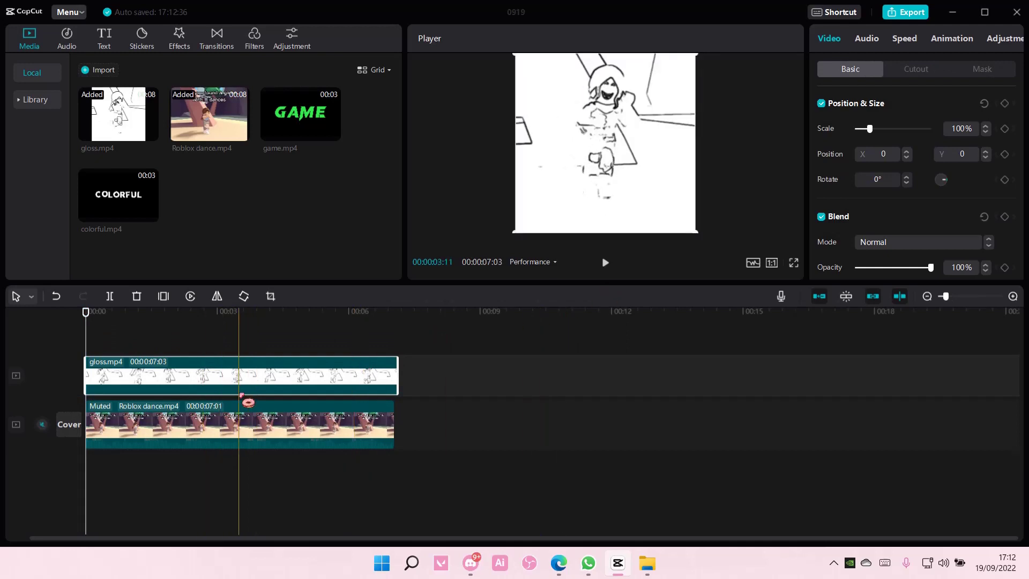
# Set the gloss.mp4 overlay to Color burn blending at 81% opacity and preview it.
pyautogui.click(892, 249)
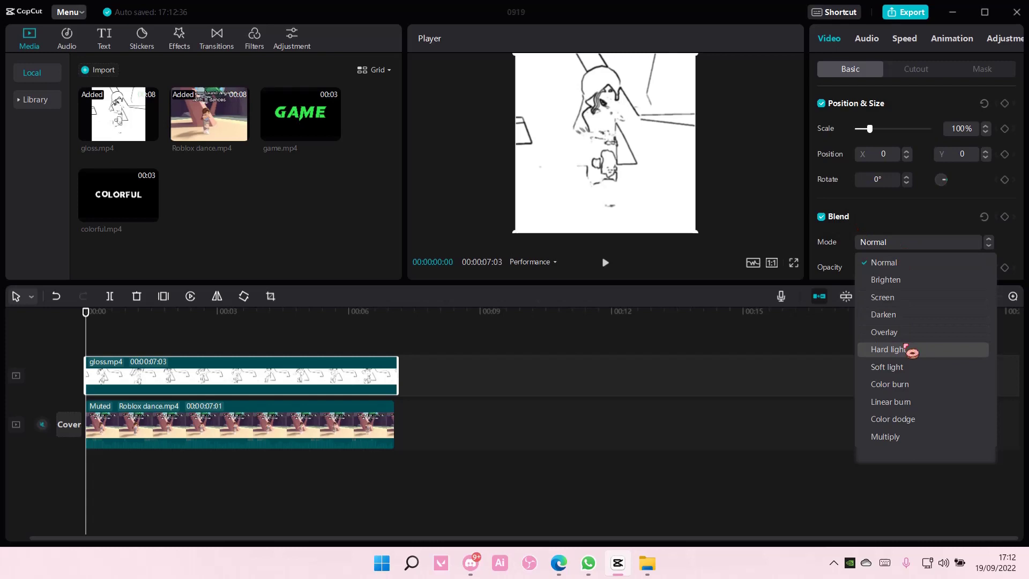
pyautogui.click(906, 385)
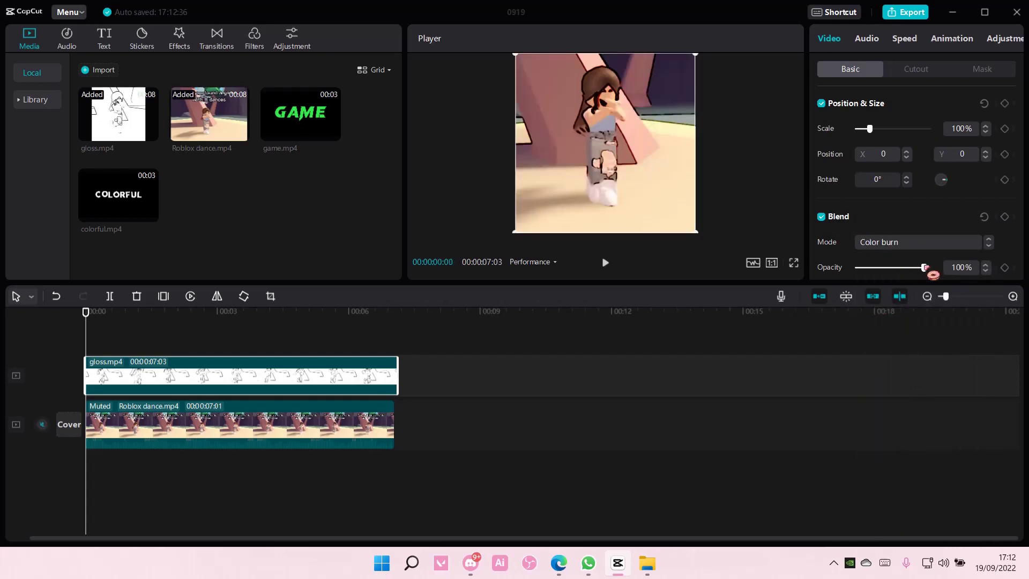
pyautogui.moveTo(932, 275)
pyautogui.mouseDown()
pyautogui.moveTo(893, 271)
pyautogui.moveTo(923, 274)
pyautogui.mouseUp()
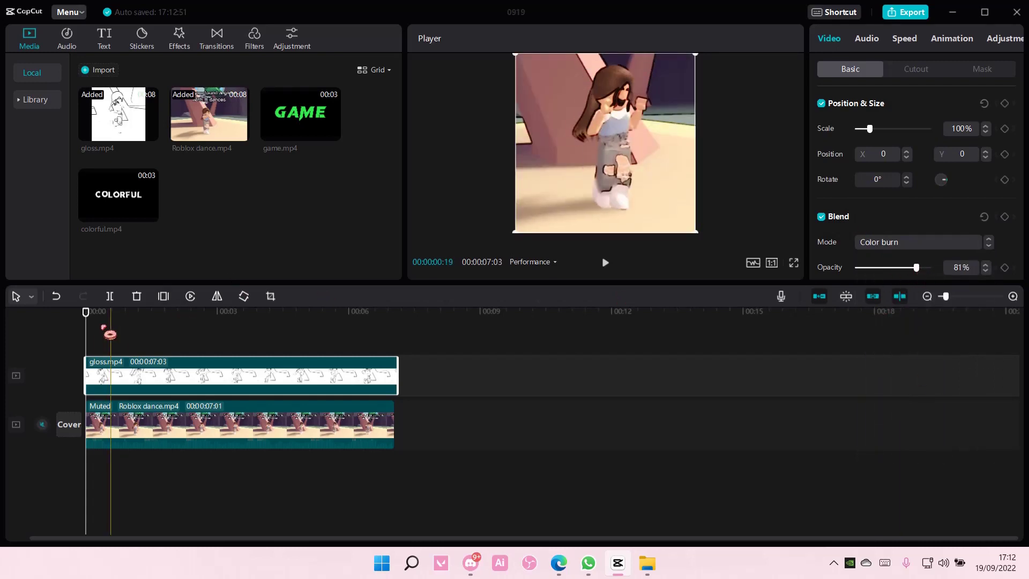
pyautogui.moveTo(109, 333); pyautogui.dragTo(400, 352)
# Copy the Roblox dance clip and paste it onto a new top track at 00:00.
pyautogui.click(354, 425)
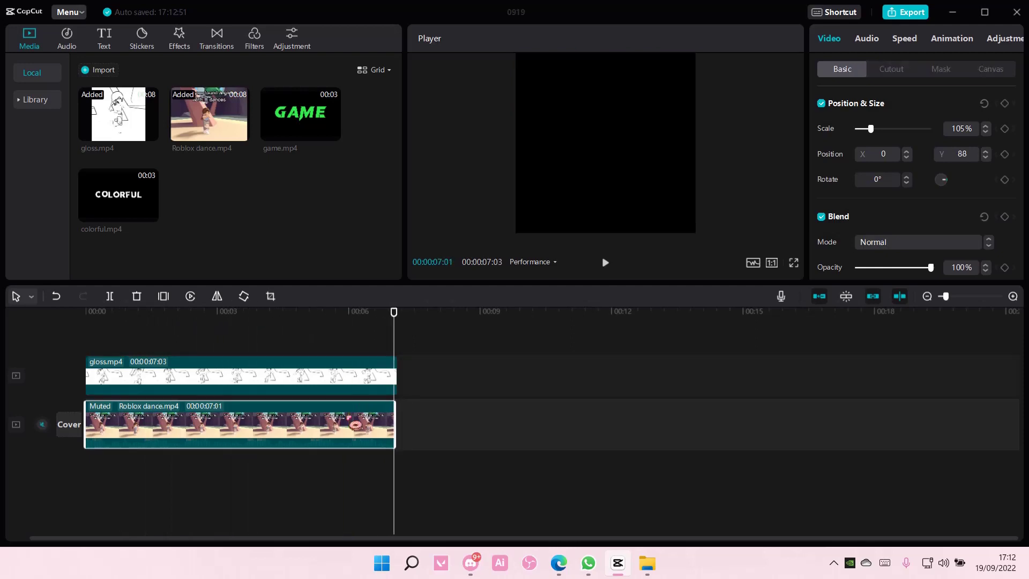
pyautogui.rightClick(355, 425)
pyautogui.click(387, 353)
pyautogui.click(447, 429)
pyautogui.click(454, 433)
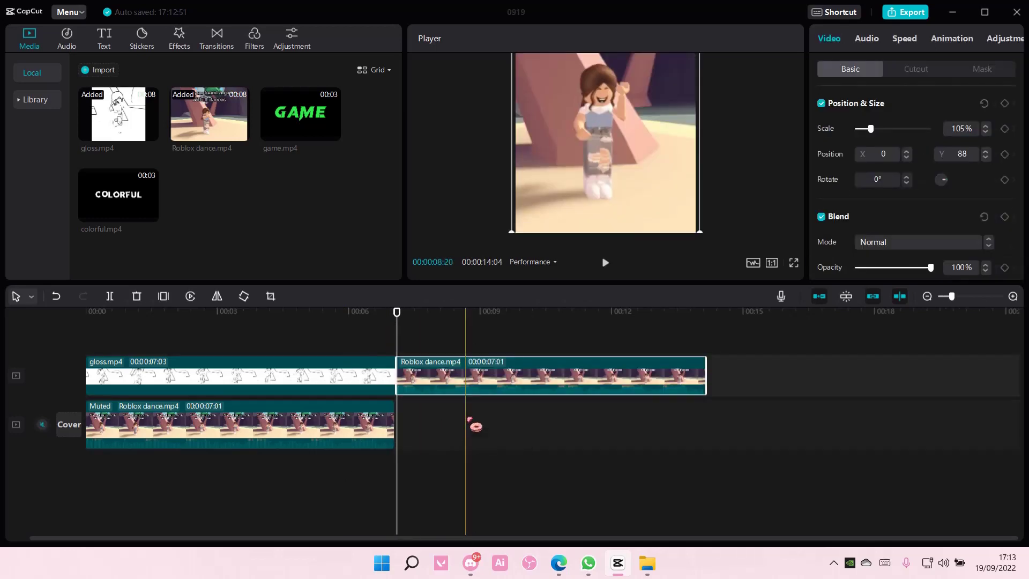
pyautogui.moveTo(464, 375); pyautogui.dragTo(126, 355)
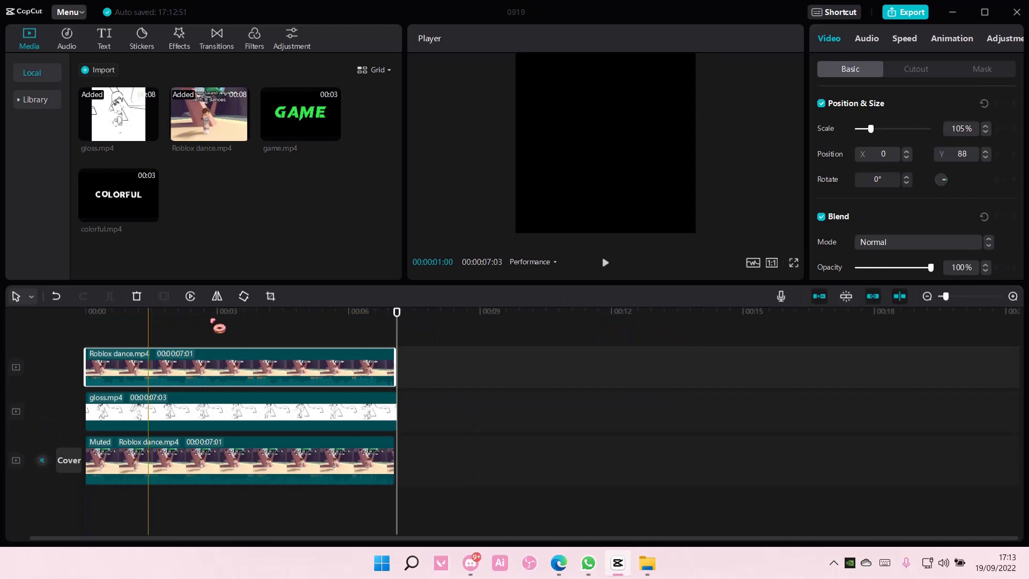
pyautogui.click(358, 347)
# Rotate the copy 180°, mirror it, and move it down in the frame.
pyautogui.click(366, 353)
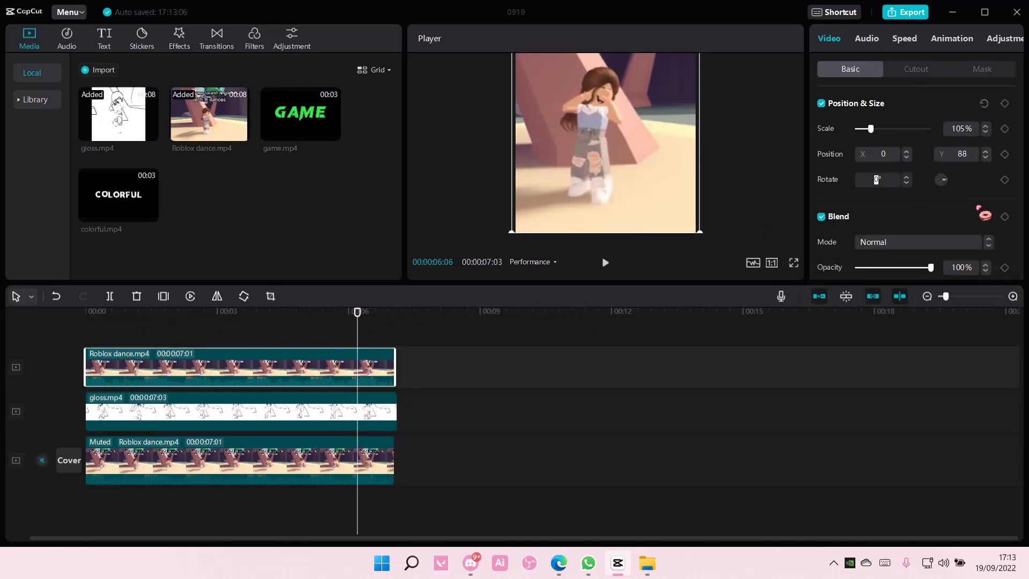
pyautogui.write('180')
pyautogui.press('Return')
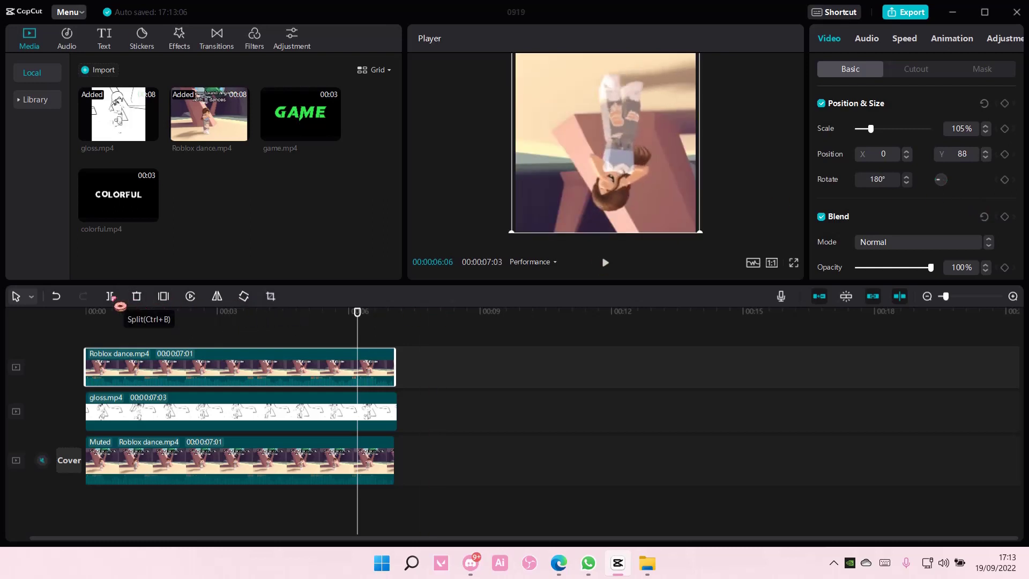
pyautogui.click(220, 301)
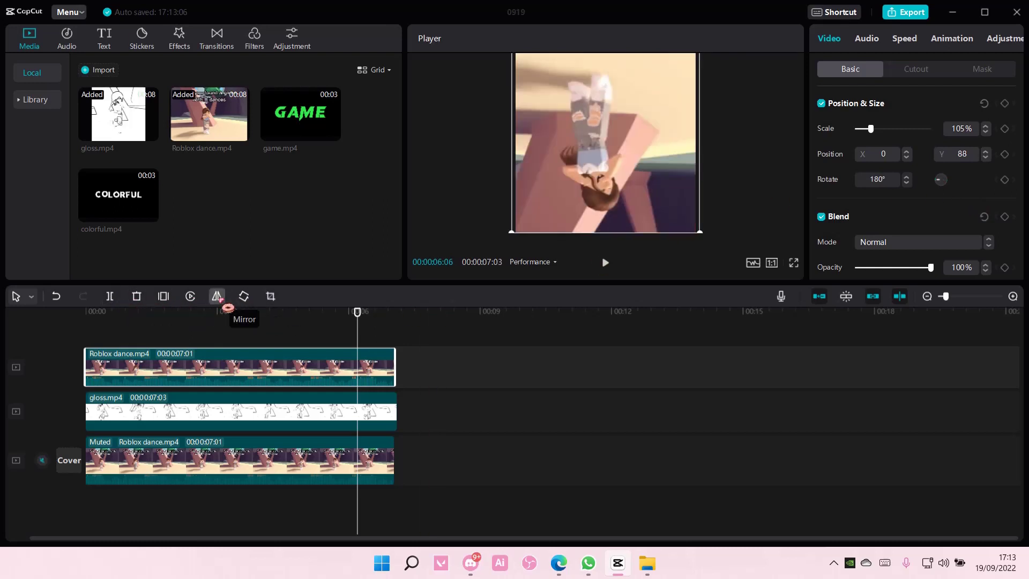
pyautogui.moveTo(585, 144); pyautogui.dragTo(606, 218)
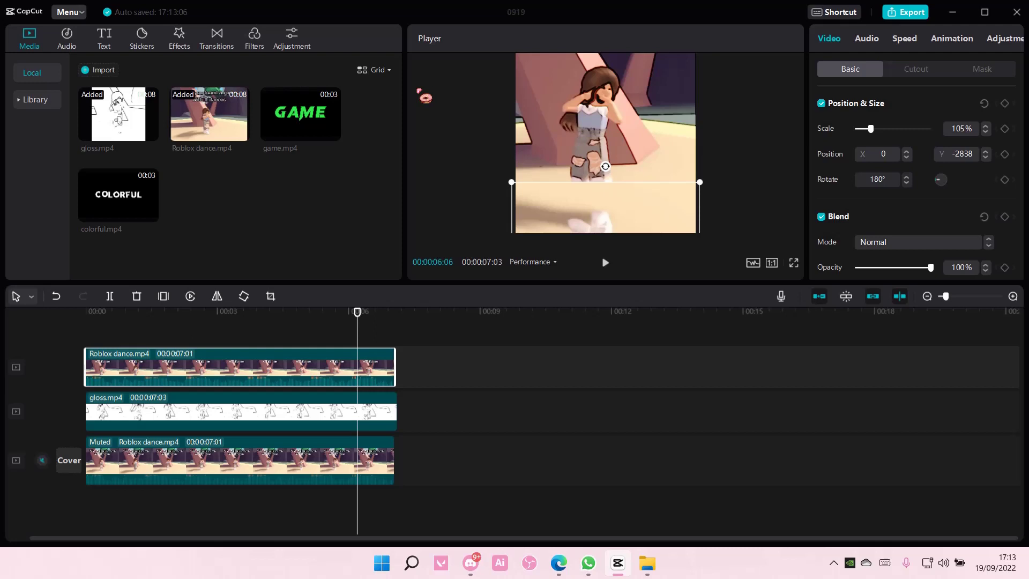
# Recentre the flipped copy, apply a Split mask, and raise its dividing line to trim the reflection.
pyautogui.click(913, 71)
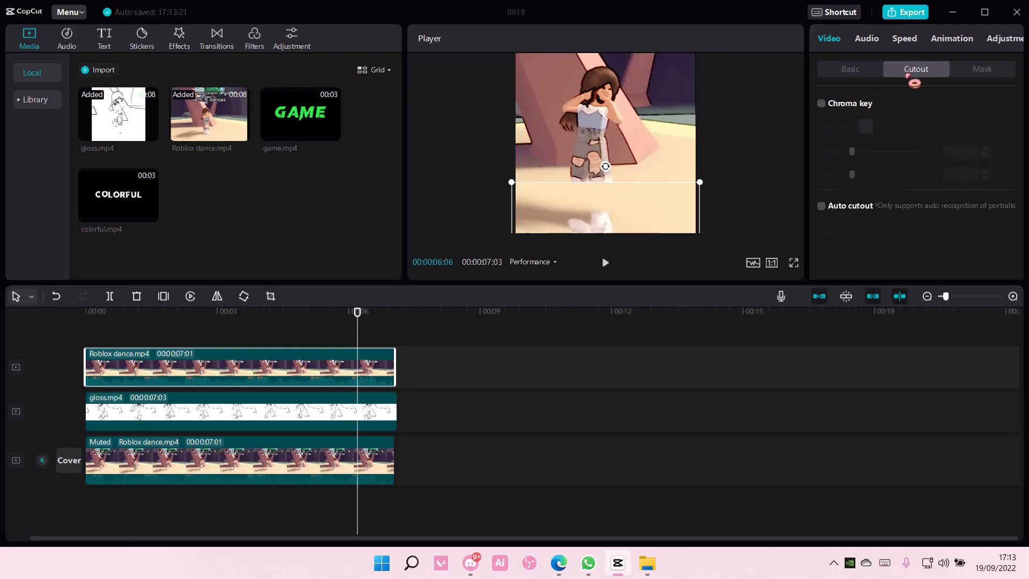
pyautogui.click(980, 72)
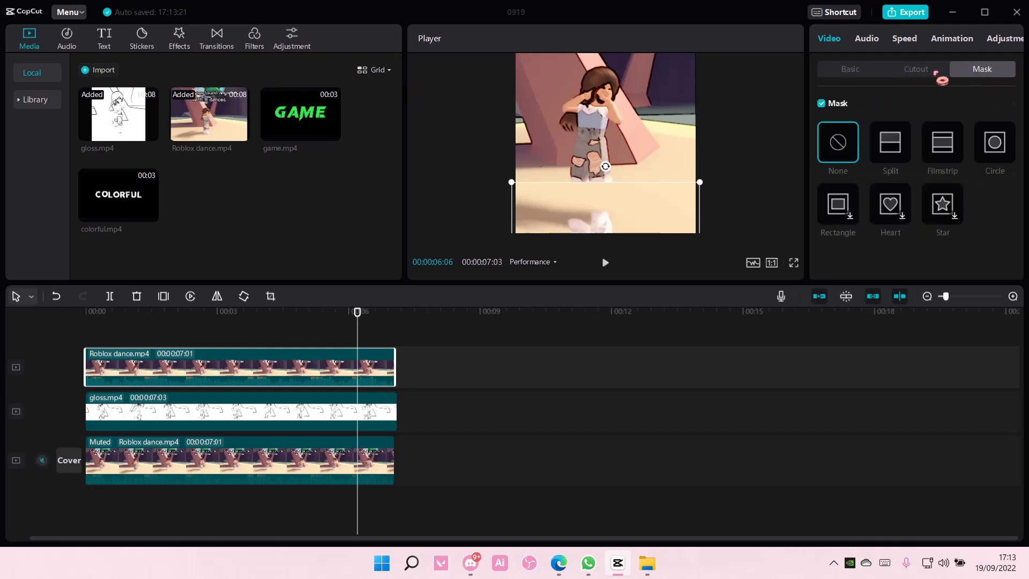
pyautogui.click(901, 152)
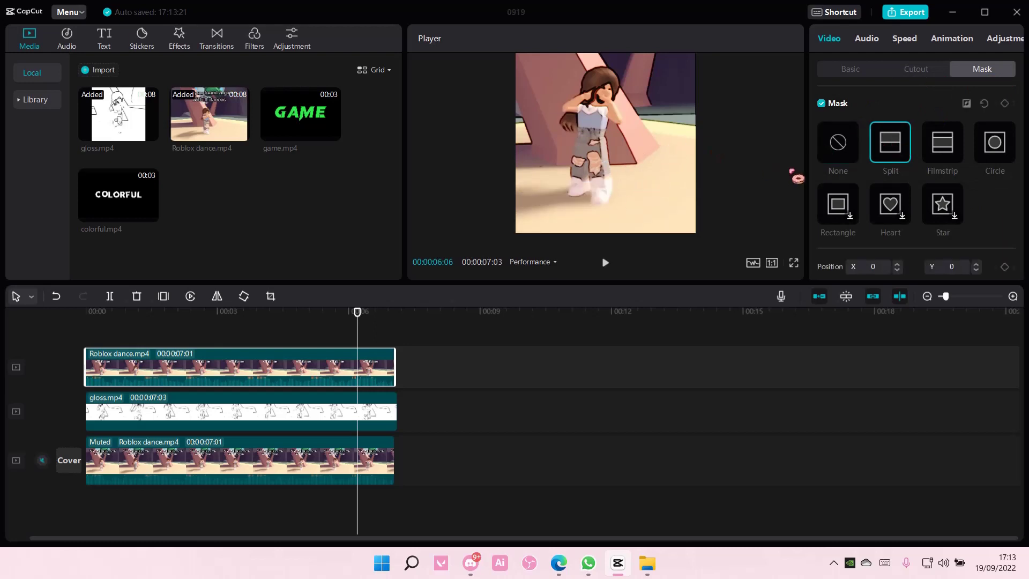
pyautogui.hotkey('ctrl', 'z')
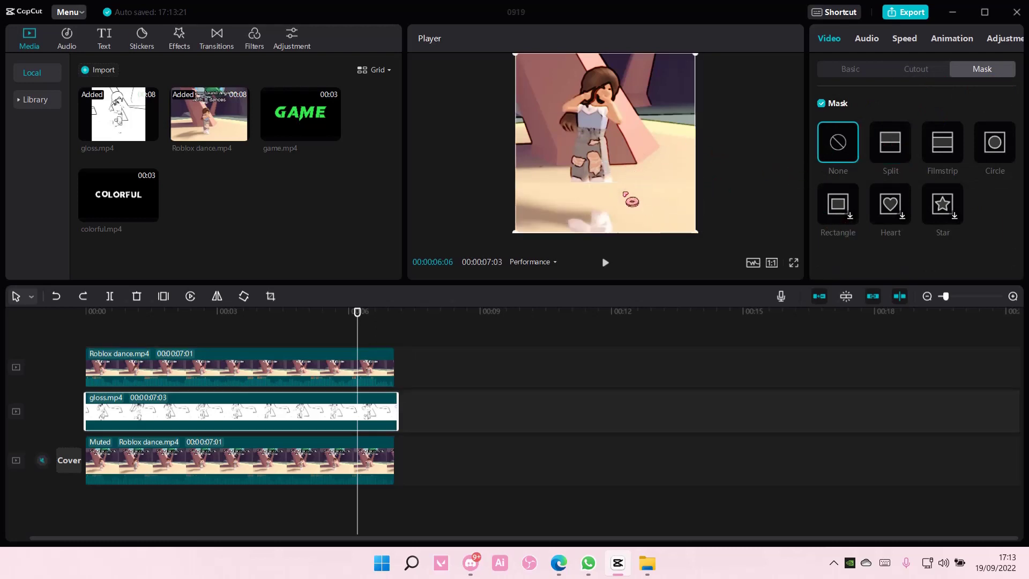
pyautogui.moveTo(607, 223); pyautogui.dragTo(601, 94)
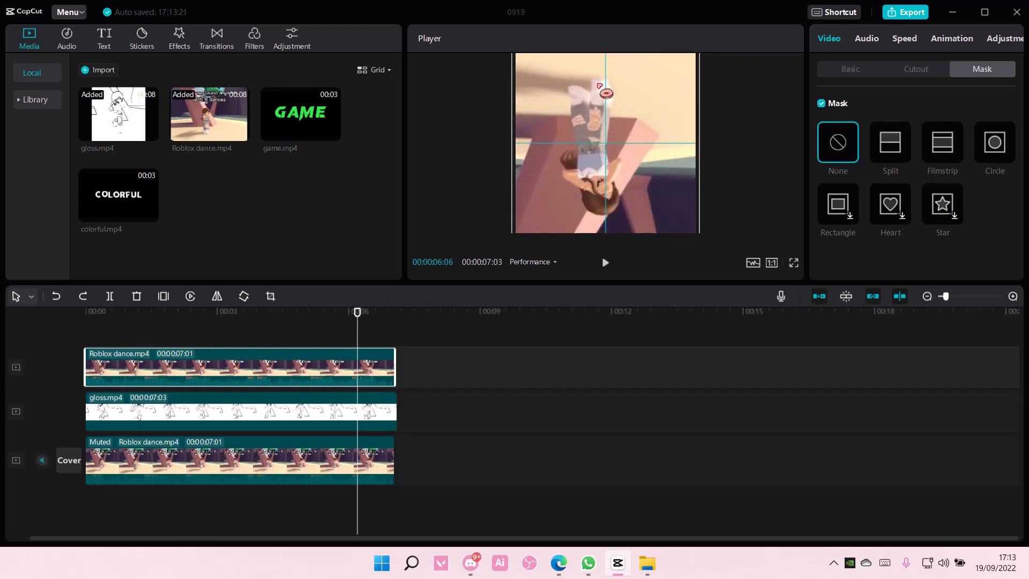
pyautogui.click(890, 150)
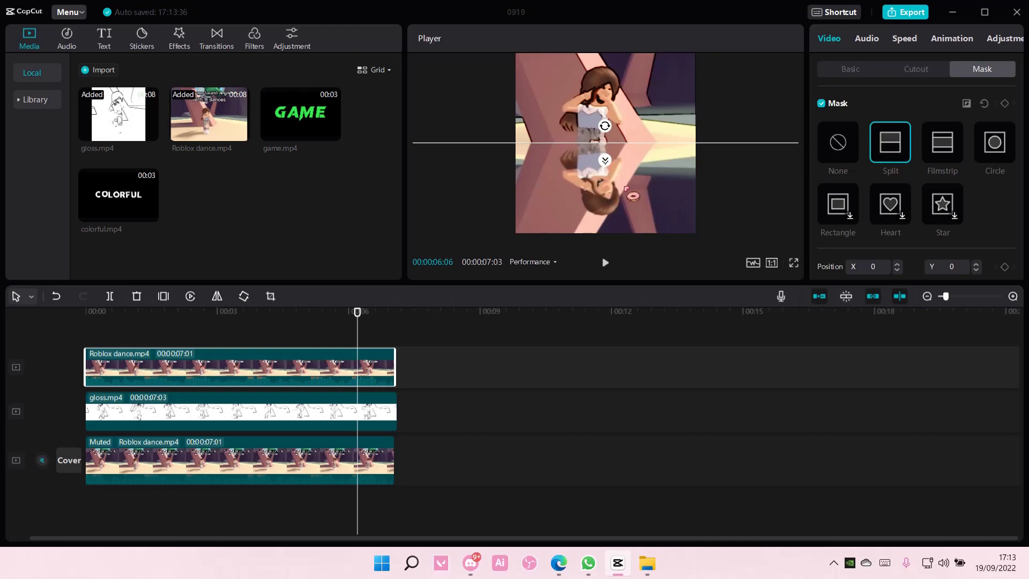
pyautogui.moveTo(617, 143); pyautogui.dragTo(634, 190)
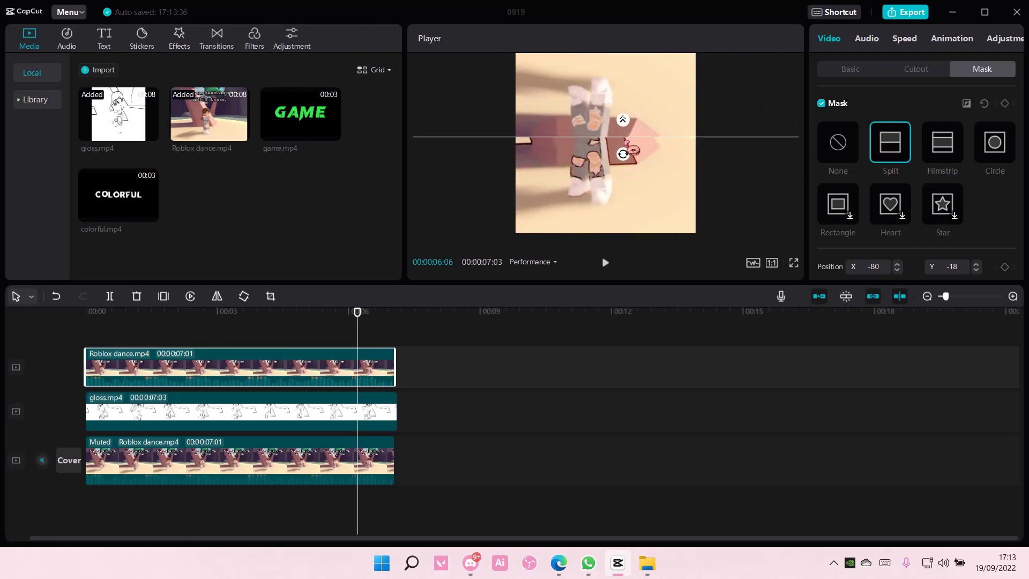
pyautogui.moveTo(633, 150); pyautogui.dragTo(638, 76)
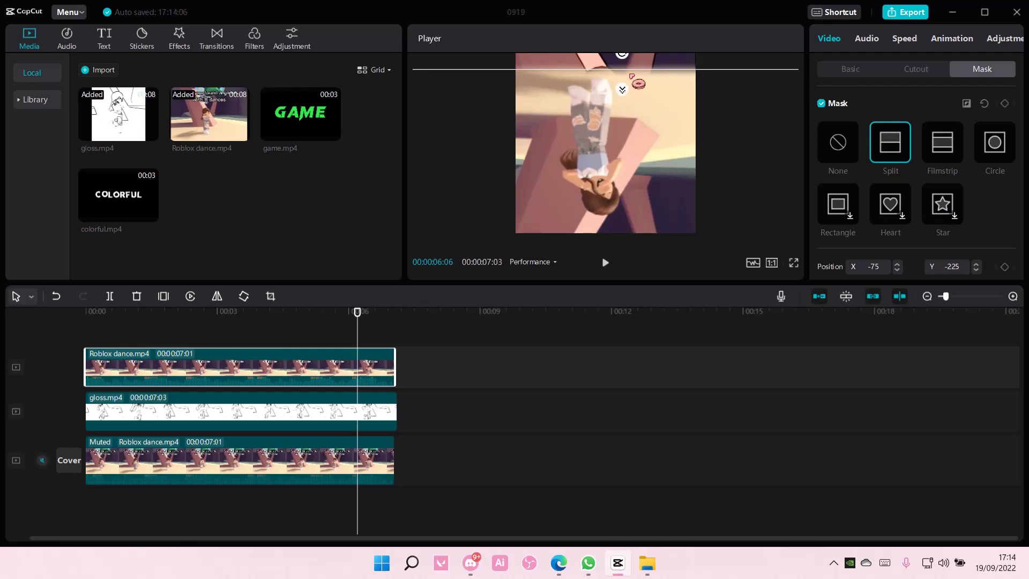
# Fine-tune the Split mask line and move the flipped copy down to Y -3063, beneath the dancer.
pyautogui.moveTo(640, 82); pyautogui.dragTo(640, 77)
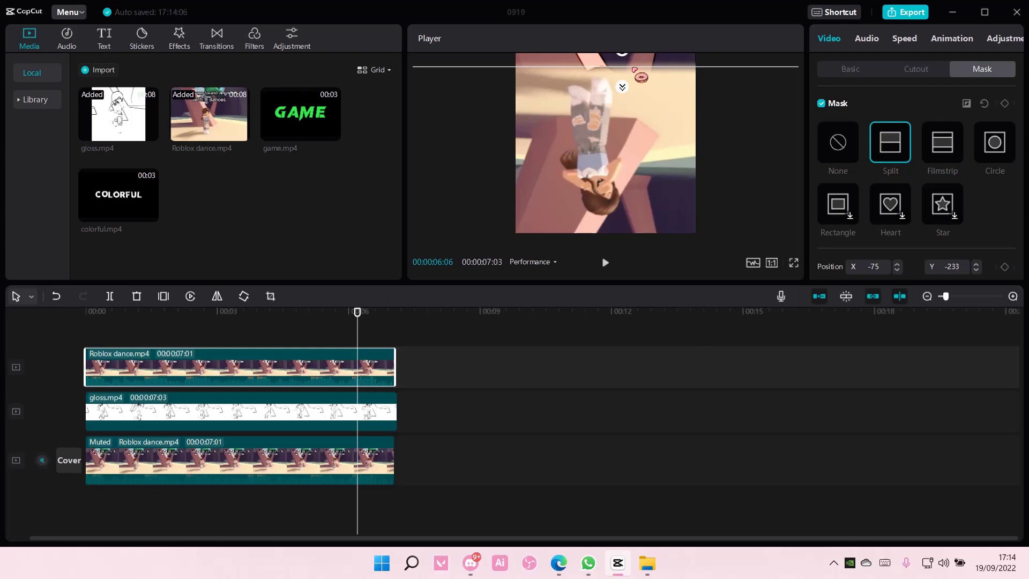
pyautogui.click(715, 116)
pyautogui.click(615, 135)
pyautogui.click(844, 69)
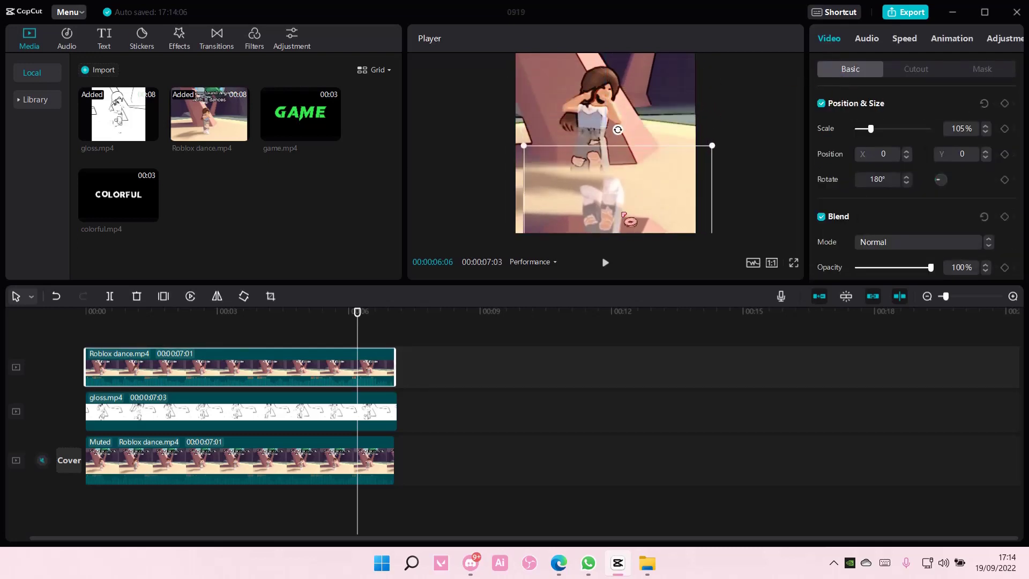
pyautogui.moveTo(613, 213); pyautogui.dragTo(654, 214)
pyautogui.click(954, 66)
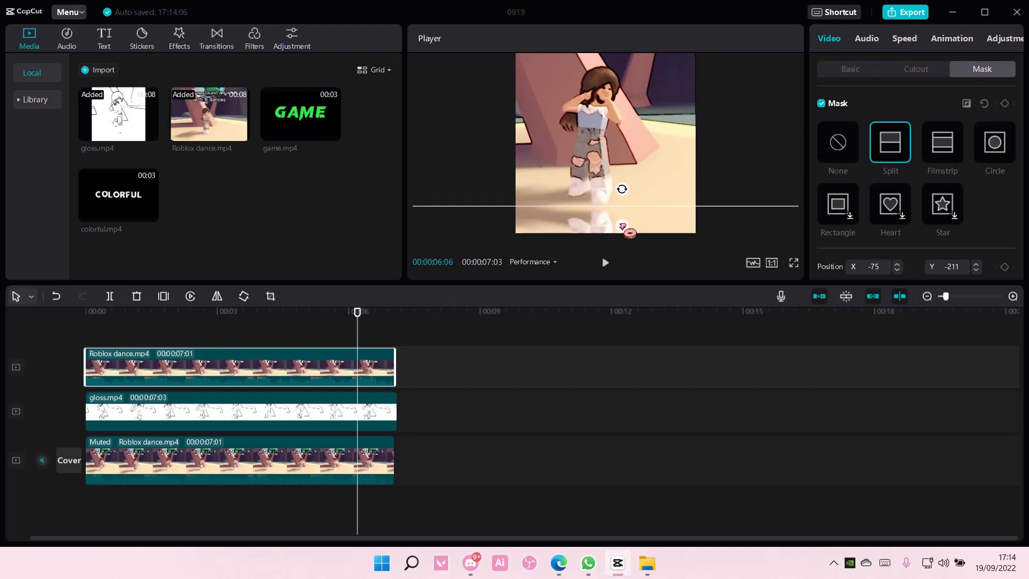
# Lower the reflection copy's opacity to 62%.
pyautogui.click(850, 70)
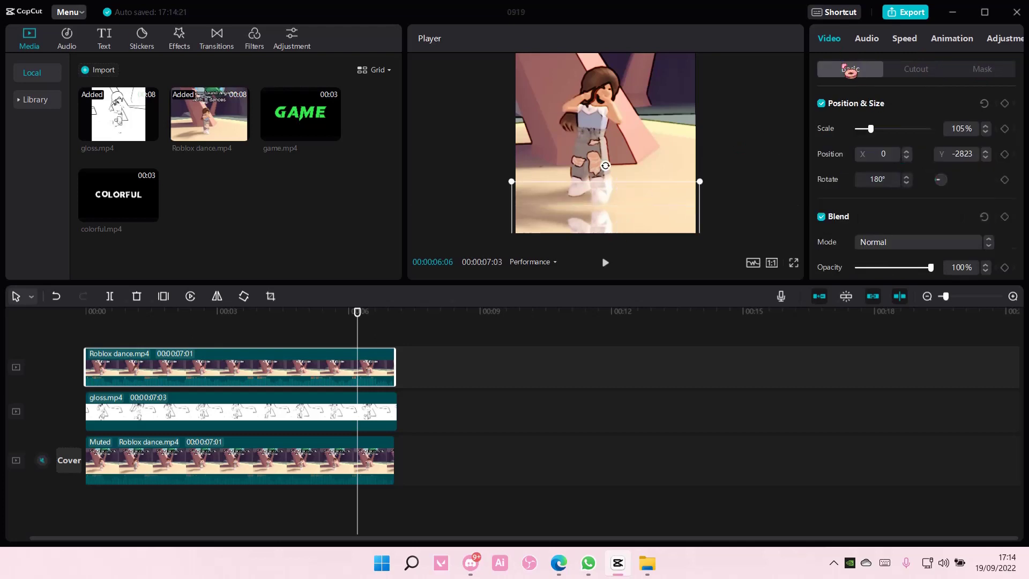
pyautogui.moveTo(914, 267); pyautogui.dragTo(903, 268)
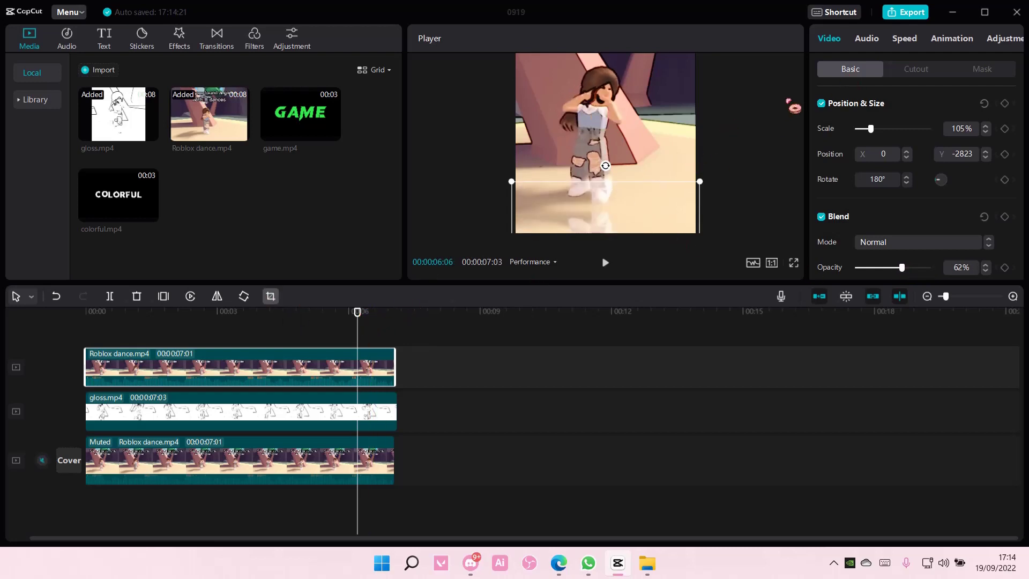
pyautogui.click(271, 413)
# Turn the bottom Roblox dance clip's volume down to -∞ dB and return the playhead to the start.
pyautogui.click(866, 38)
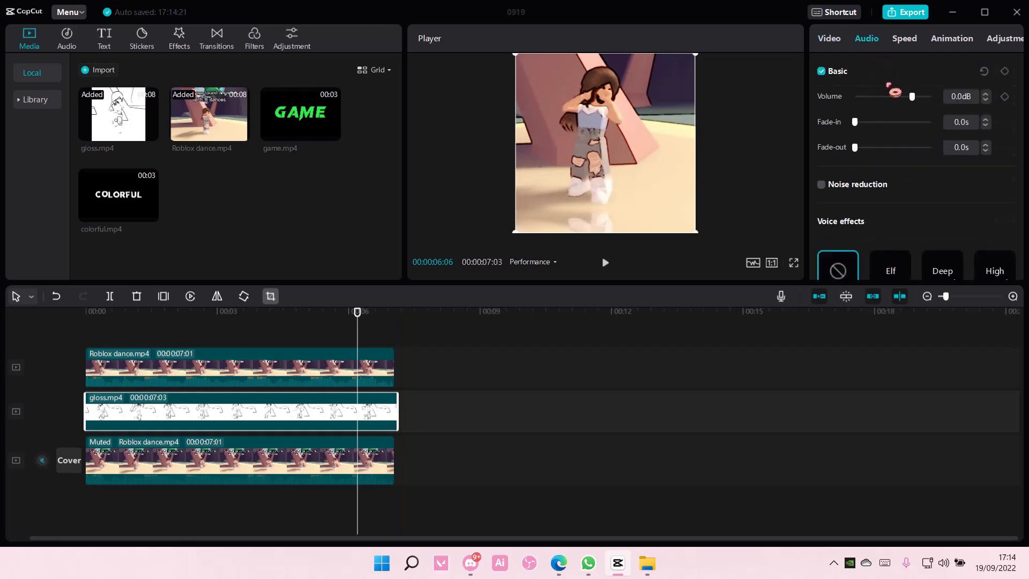
pyautogui.click(383, 379)
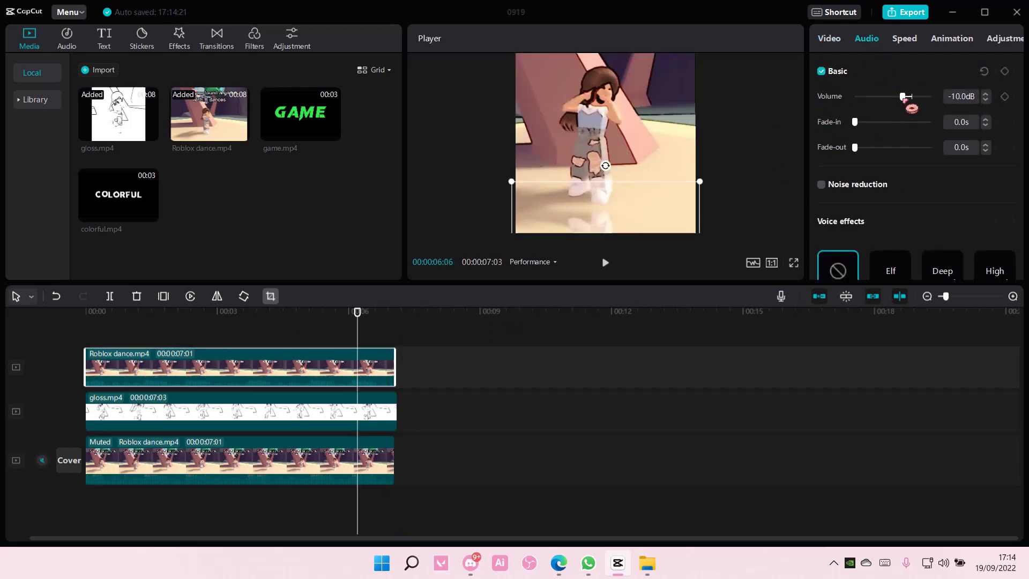
pyautogui.click(296, 471)
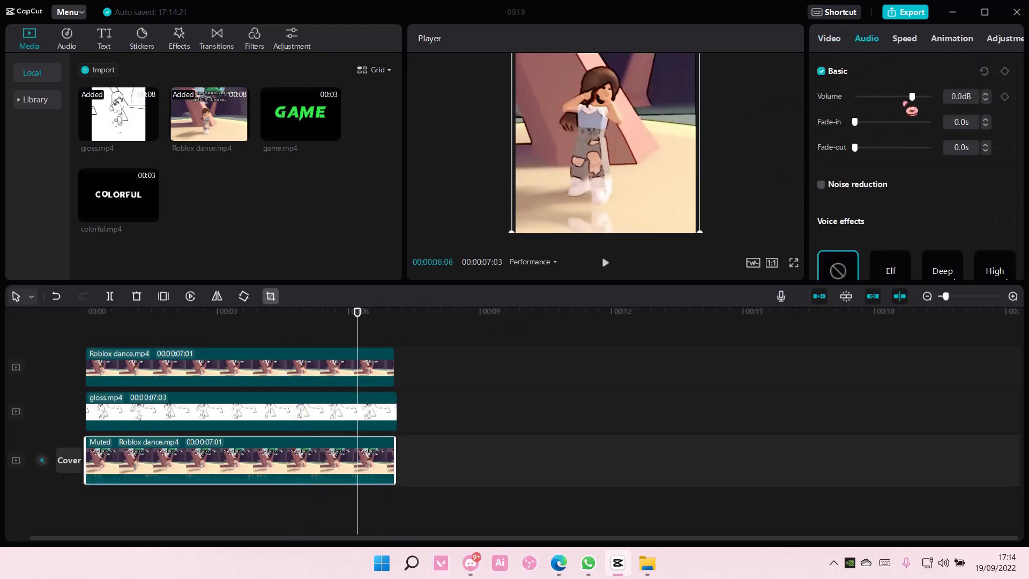
pyautogui.moveTo(910, 98); pyautogui.dragTo(774, 98)
pyautogui.moveTo(356, 319); pyautogui.dragTo(85, 349)
# Play the edit from the start to review the mirrored floor reflection.
pyautogui.click(605, 263)
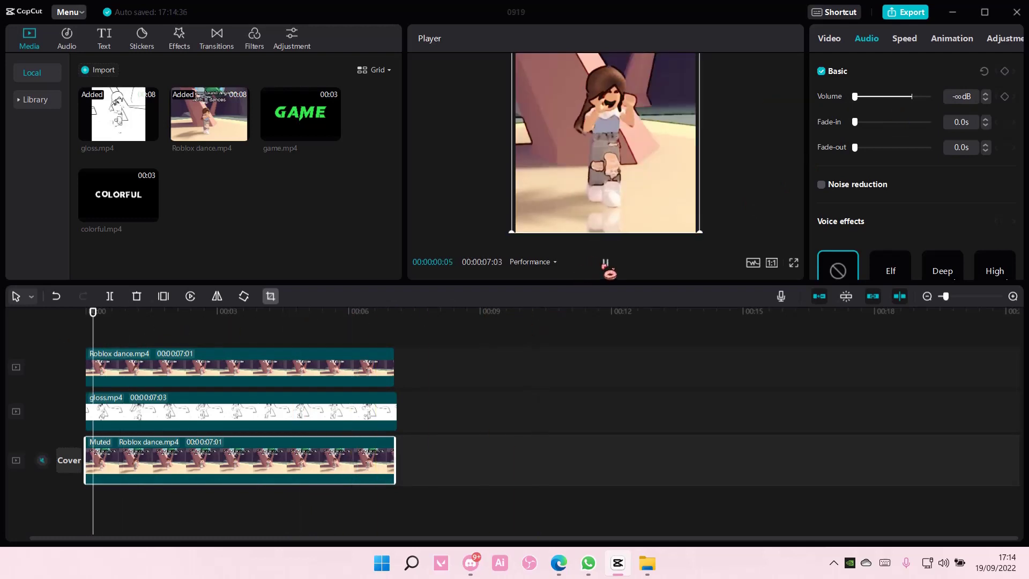